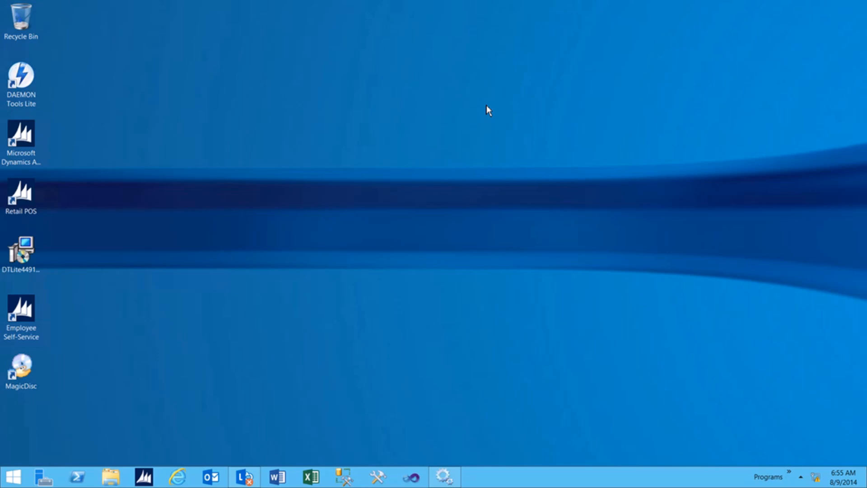
# Launch the Dynamics AX setup from BD-ROM drive F:, start installing AX components, and proceed with adding or modifying components
pyautogui.press('super+e')
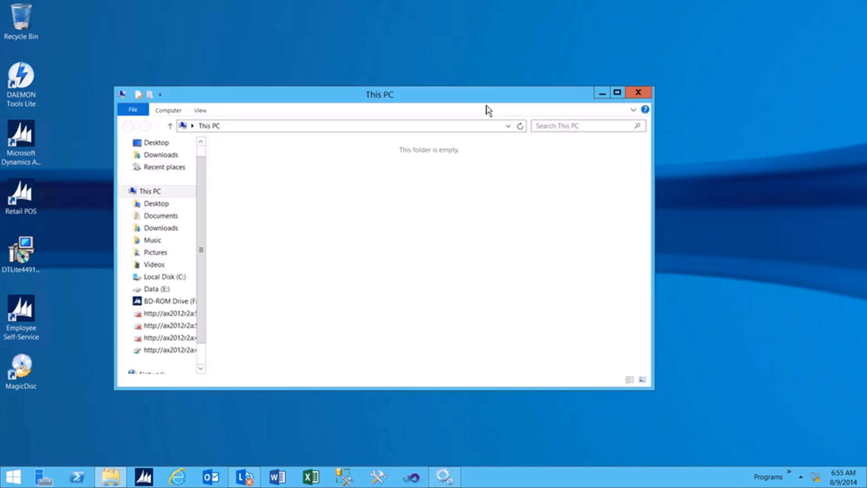
pyautogui.doubleClick(264, 361)
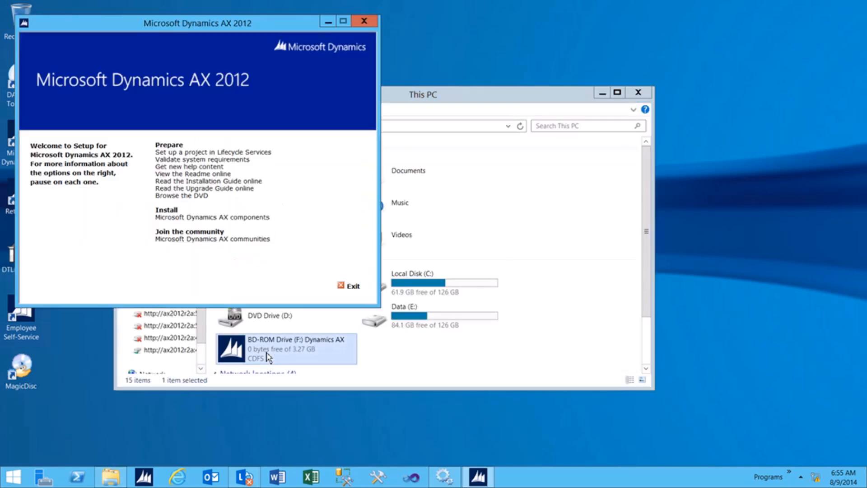
pyautogui.click(243, 219)
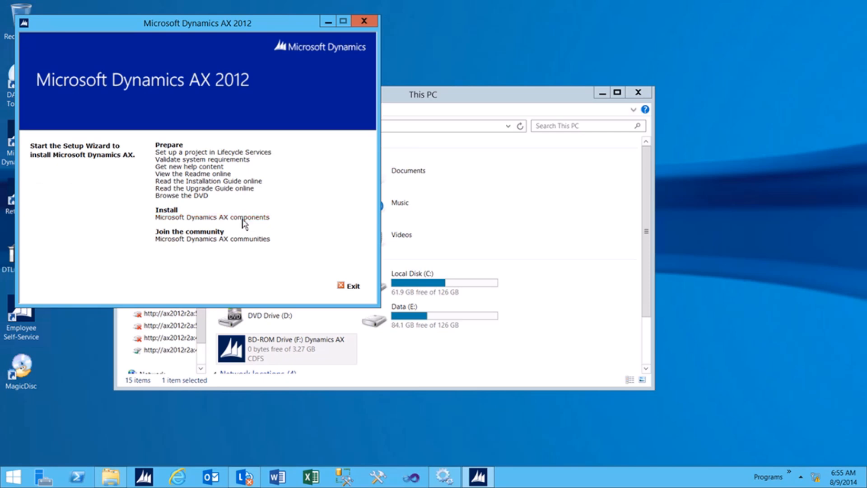
pyautogui.click(527, 415)
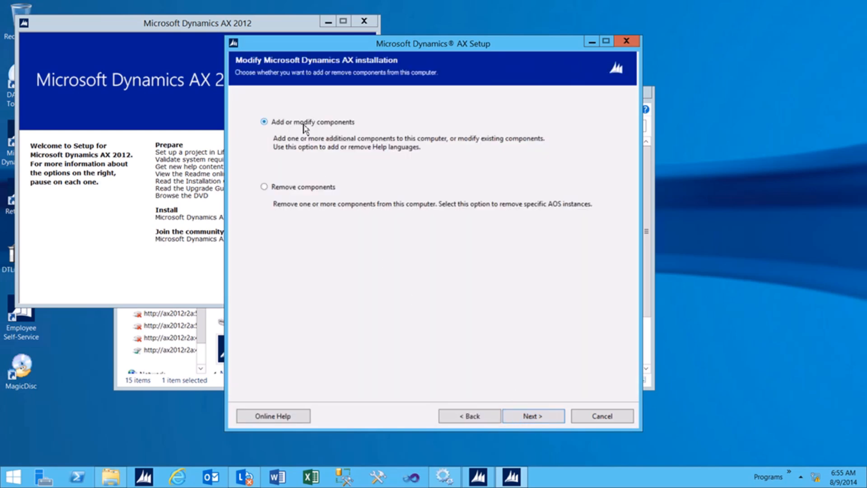
pyautogui.click(534, 423)
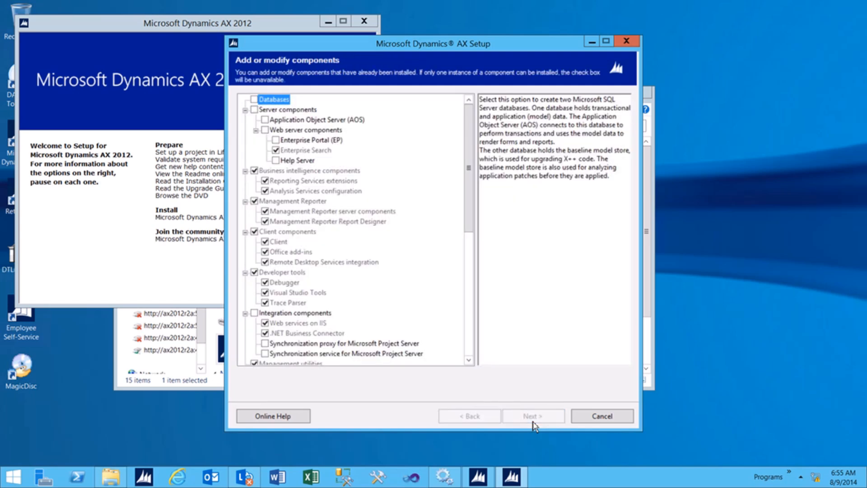
# Select the Async Server component under Commerce Data Exchange in the Retail Components and continue to its configuration
pyautogui.moveTo(471, 230); pyautogui.dragTo(470, 311)
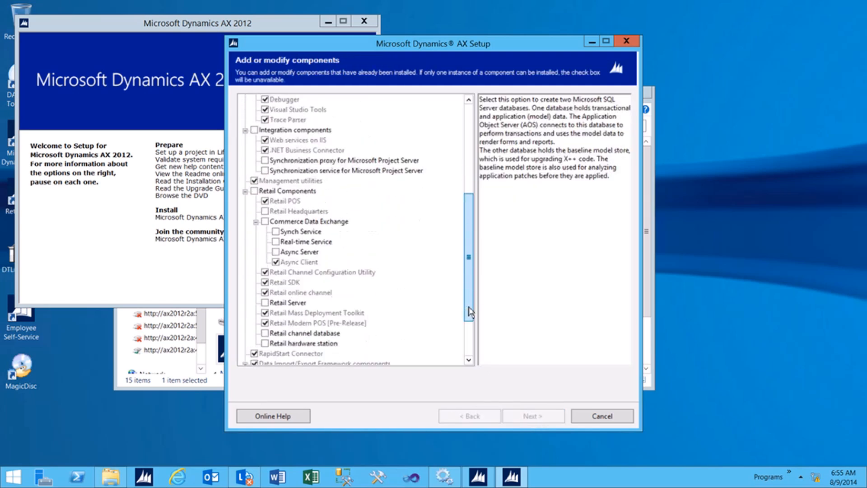
pyautogui.click(291, 192)
pyautogui.click(294, 222)
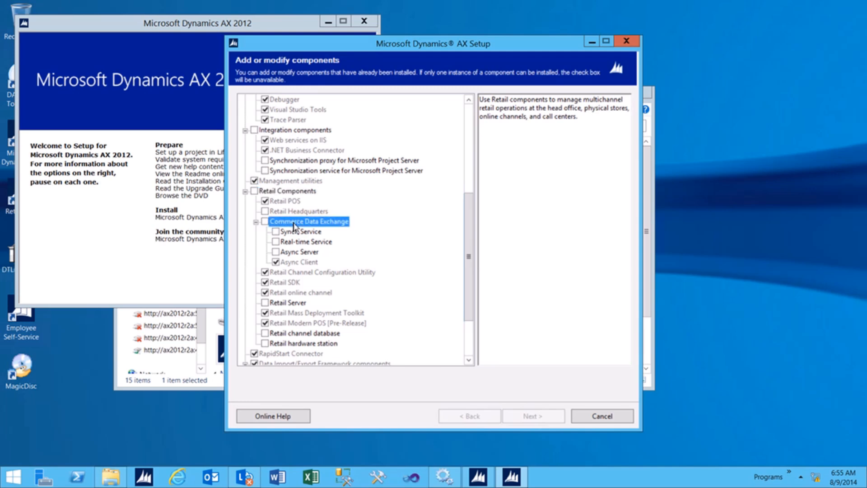
pyautogui.click(281, 254)
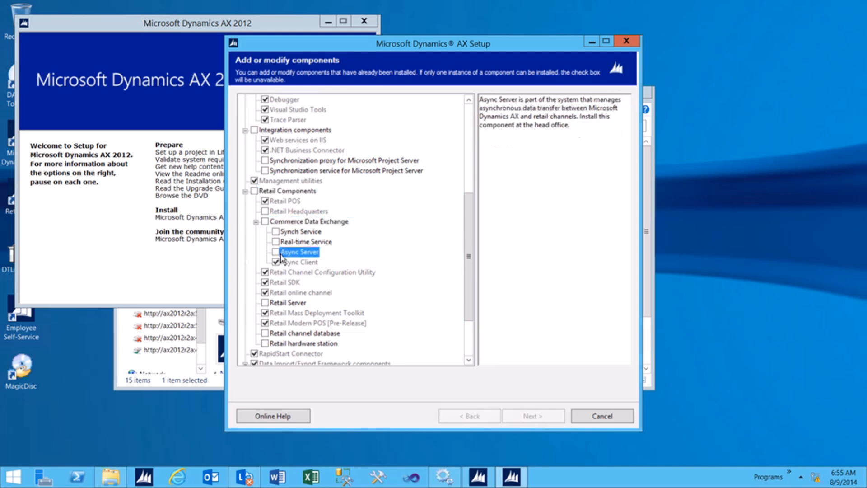
pyautogui.click(276, 252)
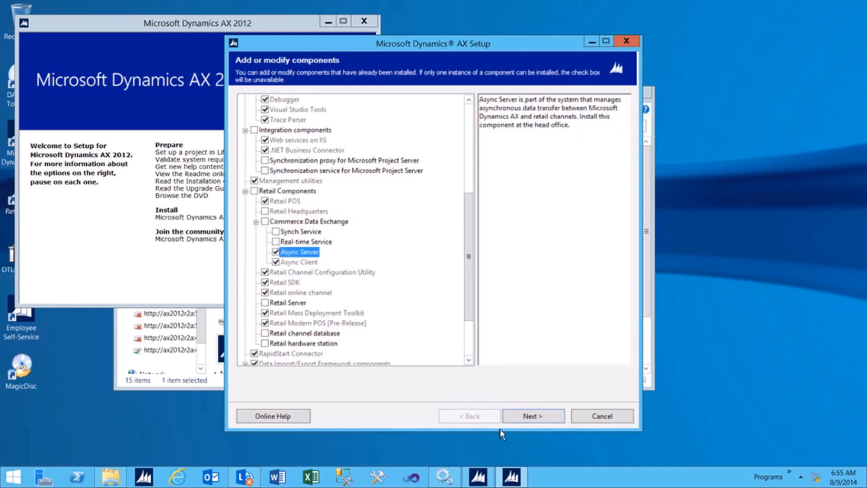
pyautogui.click(522, 425)
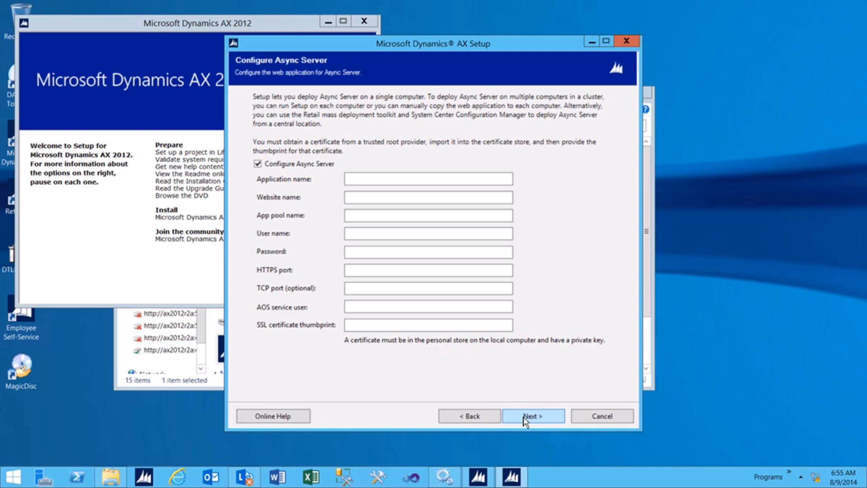
# With Async Server configuration enabled, set the application name to AsyncServerR3, website name to AsyncServerrR3 and app pool name to AsyncServerR3
pyautogui.click(258, 164)
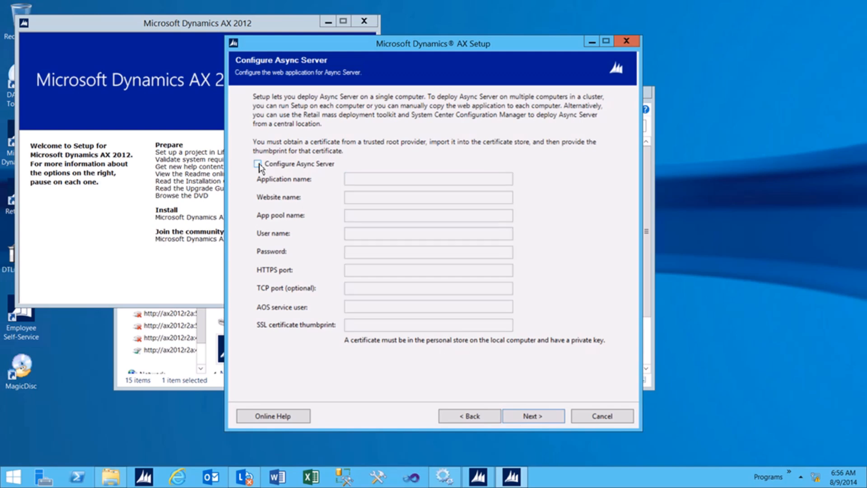
pyautogui.click(258, 165)
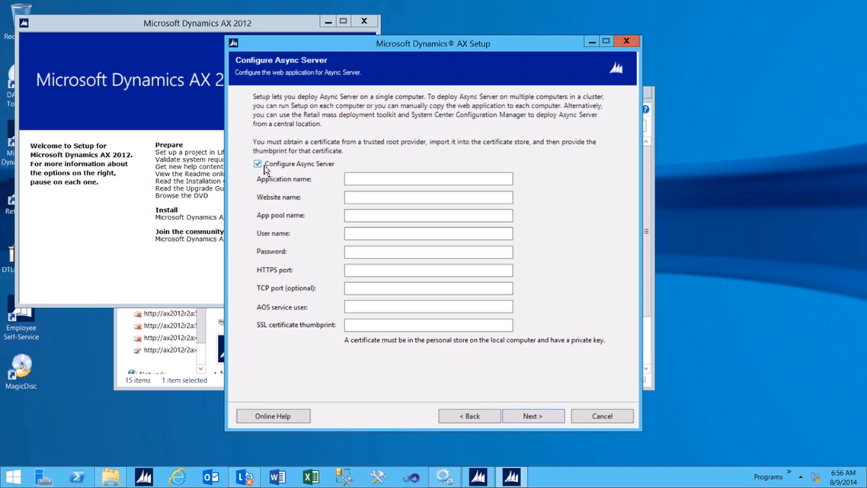
pyautogui.click(351, 180)
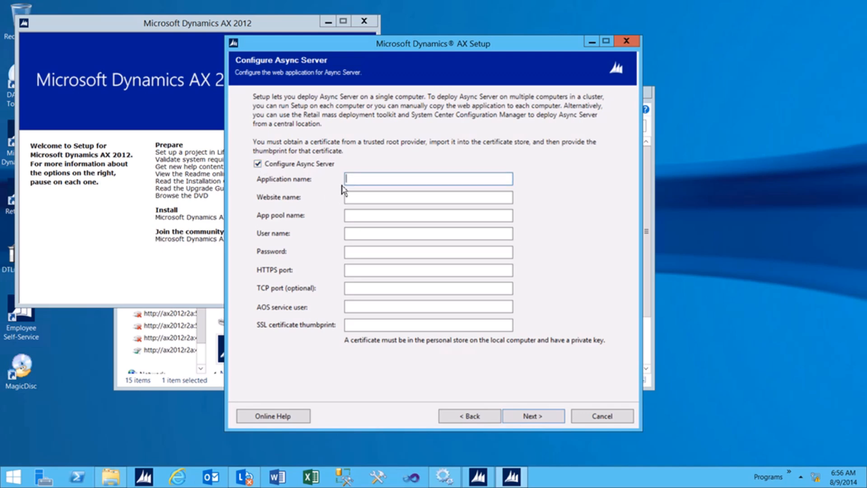
pyautogui.write('AsyncServer')
pyautogui.write('R3')
pyautogui.click(353, 199)
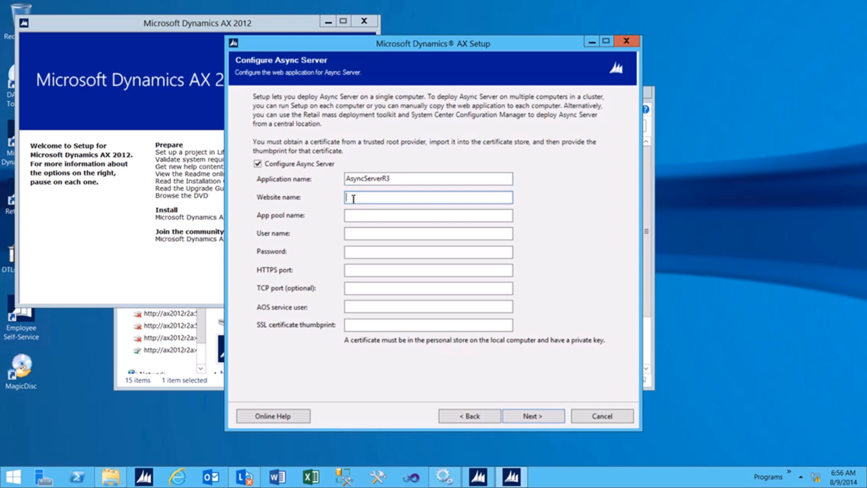
pyautogui.write('AsyncServerrR3')
pyautogui.click(357, 216)
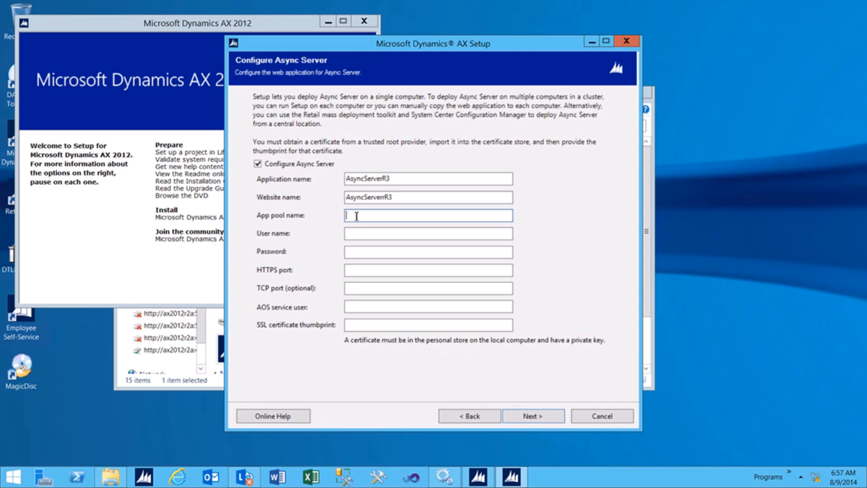
pyautogui.write('AsyncServerR3')
# Set the Async Server user name to contoso\svcAsycServer and enter the account password
pyautogui.click(363, 232)
pyautogui.write('c')
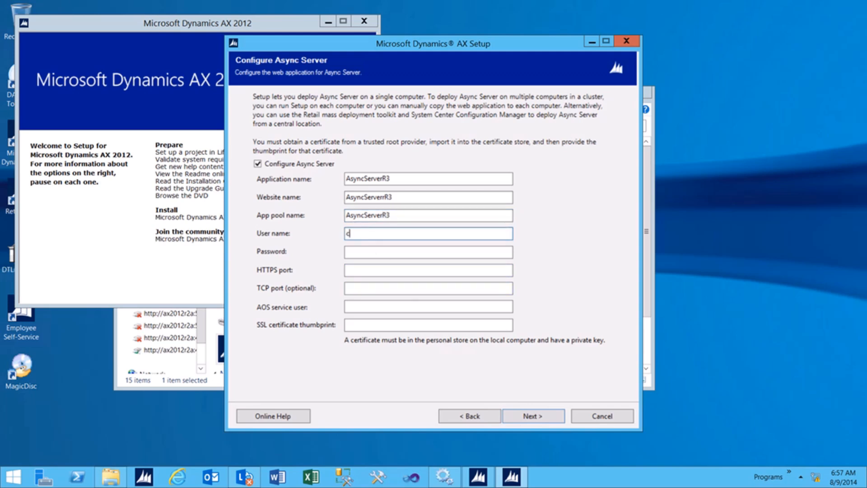
pyautogui.write('ontoso\\svcAsycServer')
pyautogui.press('Tab')
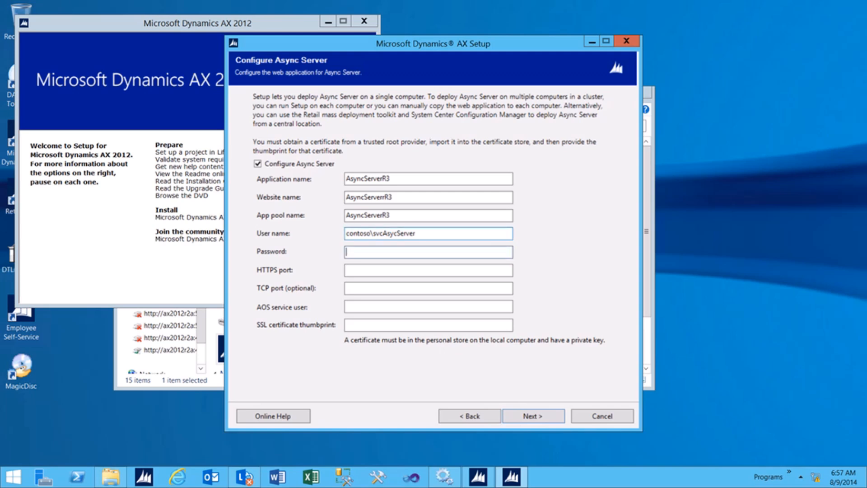
pyautogui.write('**********')
# Set the HTTPS port to 8102 with the TCP port left blank, and enter contoso\svc as AOS service user
pyautogui.click(369, 269)
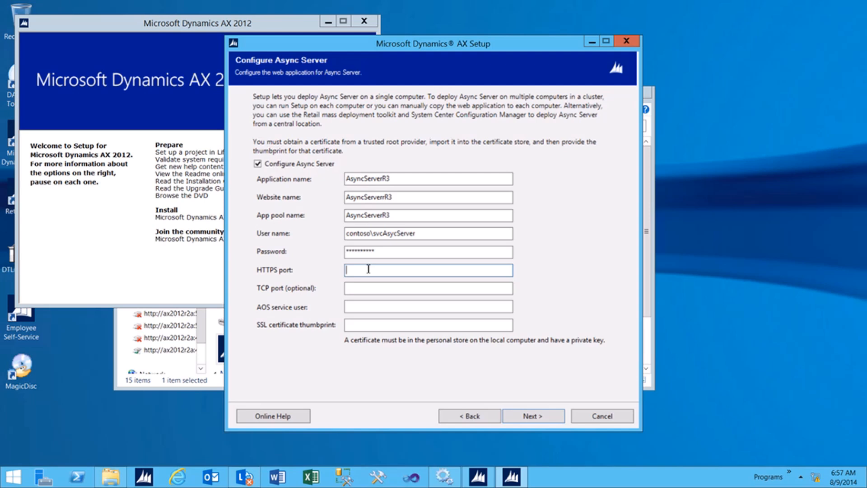
pyautogui.write('8102')
pyautogui.click(362, 287)
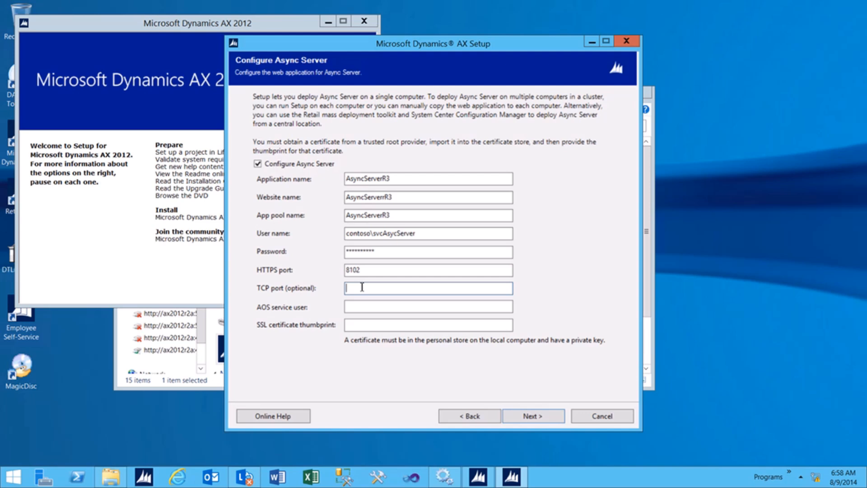
pyautogui.click(359, 306)
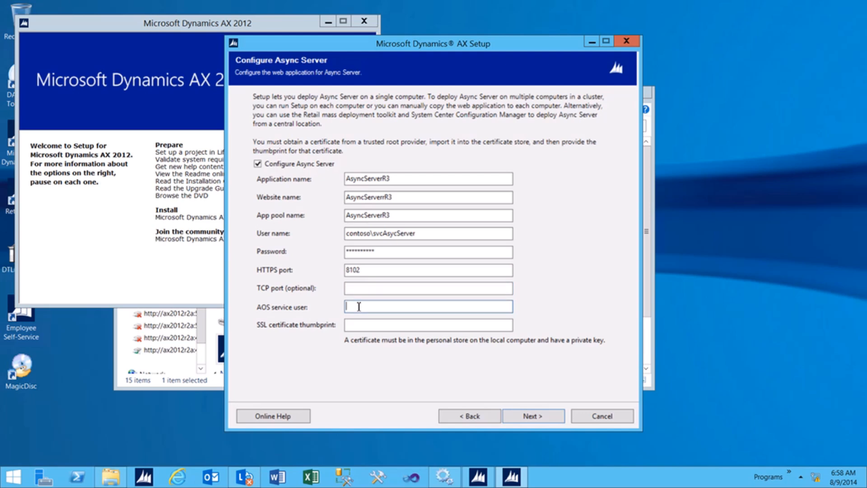
pyautogui.write('contoso\\svc')
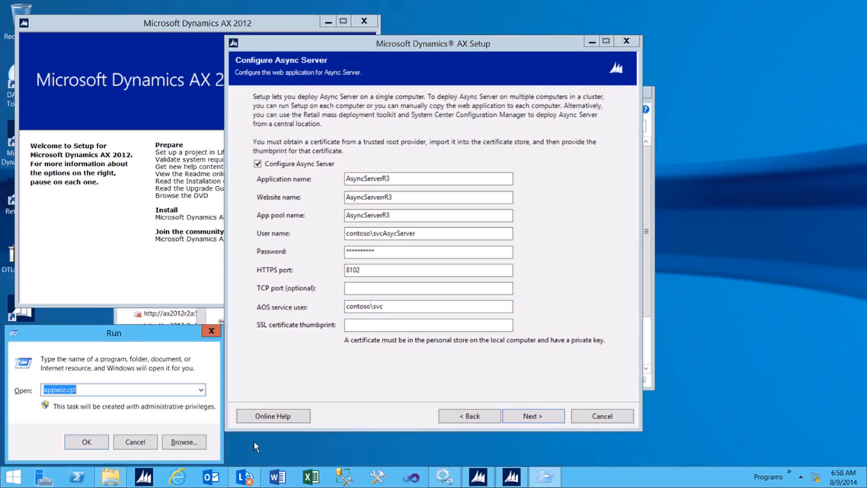
# Open the Windows Services console and locate the Microsoft Dynamics AX Object Server 6.3 service
pyautogui.write('ser')
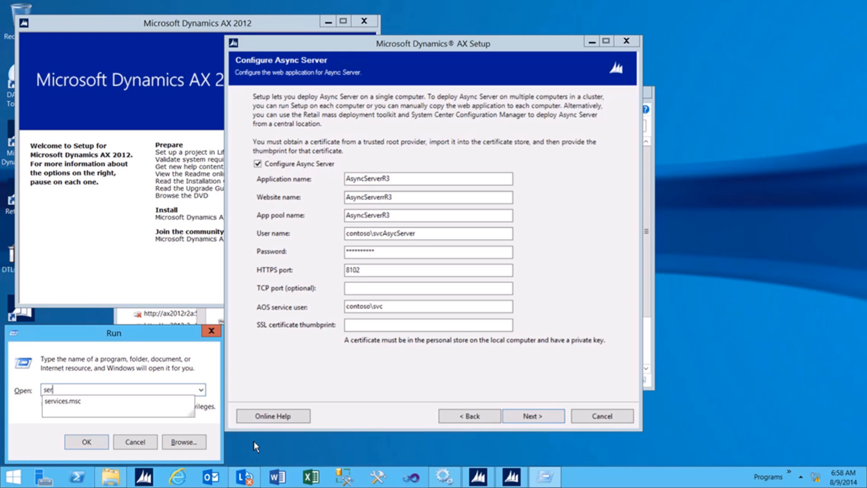
pyautogui.press('Down')
pyautogui.press('Return')
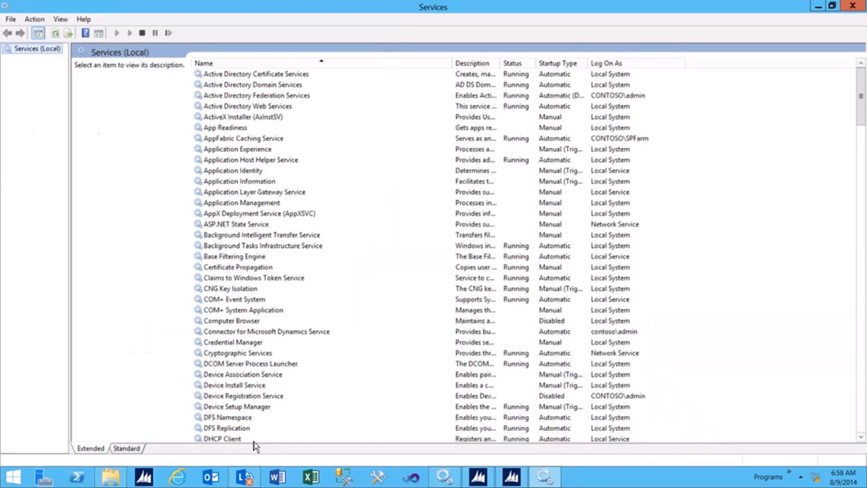
pyautogui.click(248, 310)
pyautogui.write('mi')
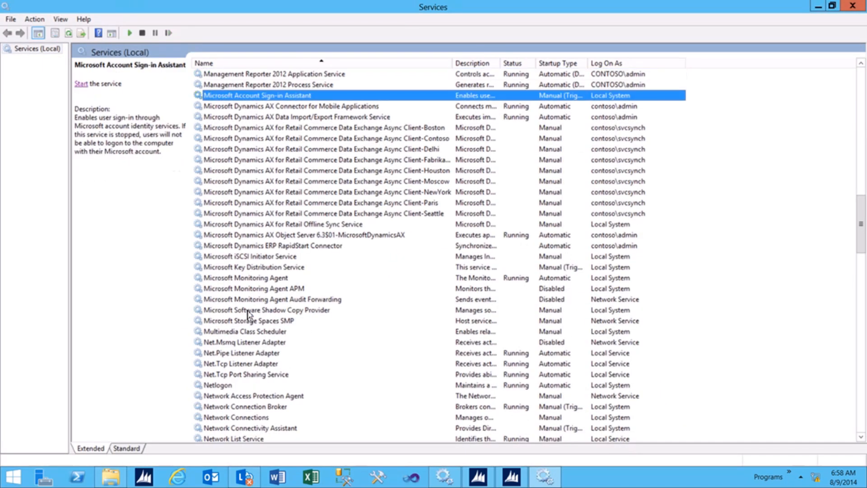
pyautogui.click(301, 236)
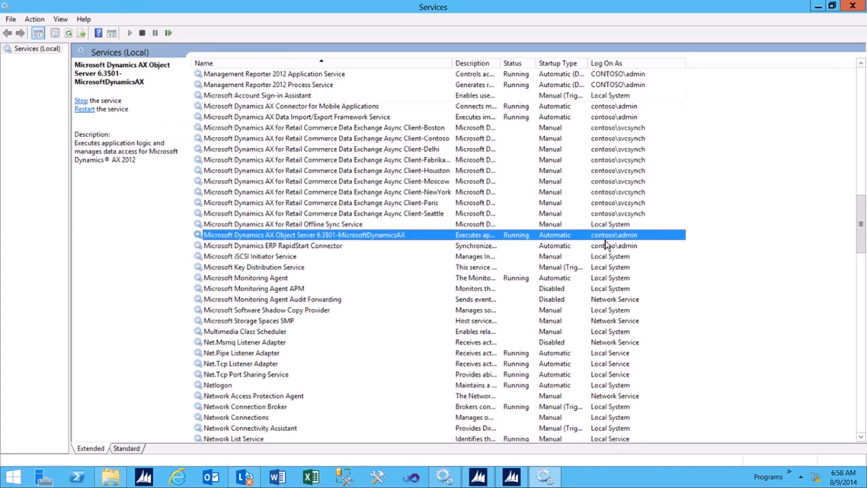
# Check which account the Dynamics AX Object Server service logs on with, leaving its properties as they are
pyautogui.doubleClick(606, 243)
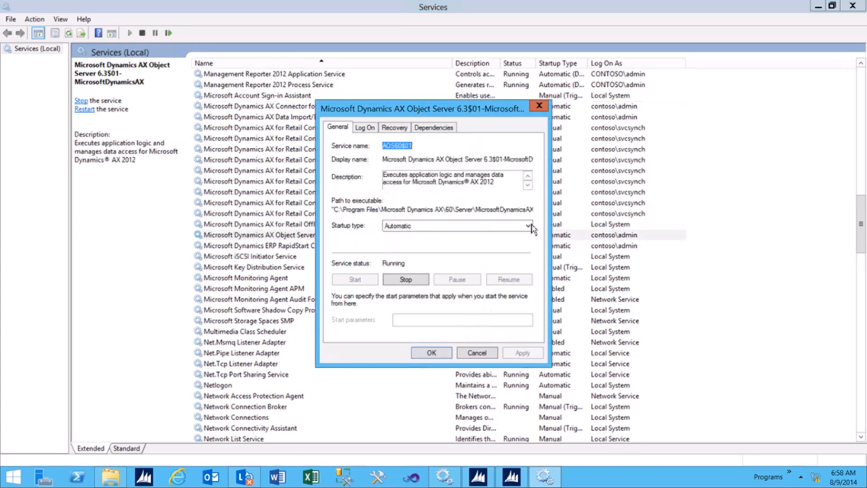
pyautogui.click(369, 129)
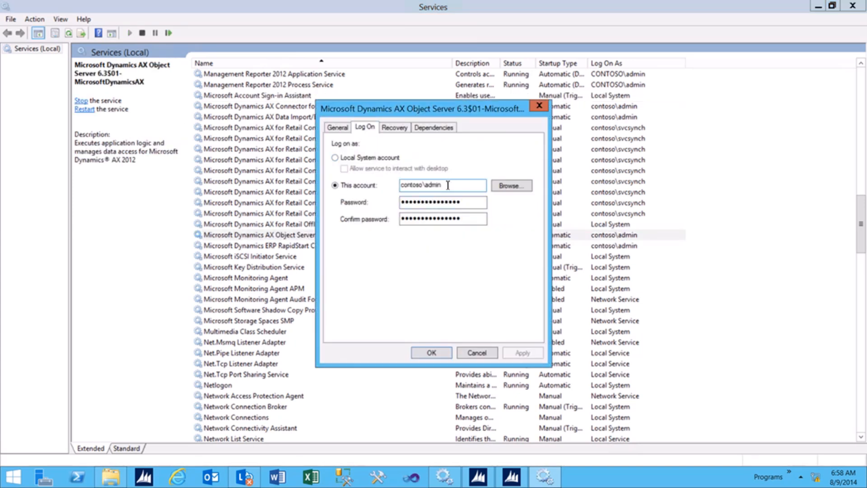
pyautogui.moveTo(450, 186); pyautogui.dragTo(389, 185)
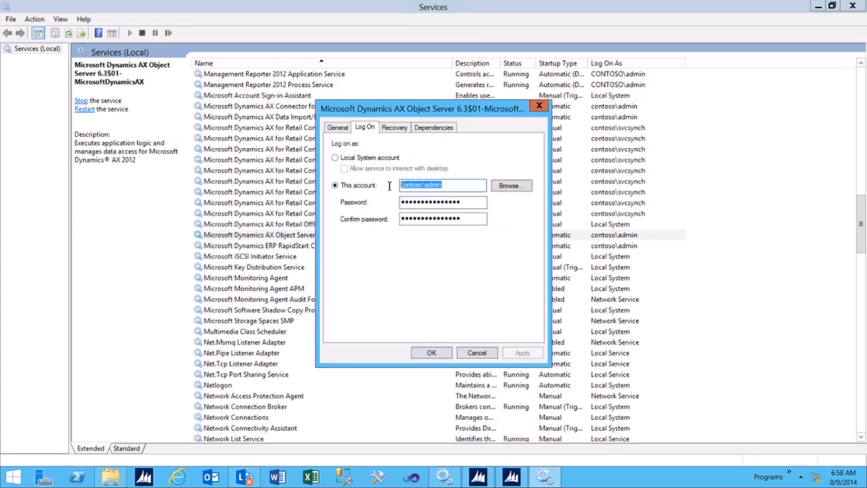
pyautogui.click(476, 352)
# Switch back to the Dynamics AX Setup wizard and set the AOS service user to contoso\admin
pyautogui.click(512, 477)
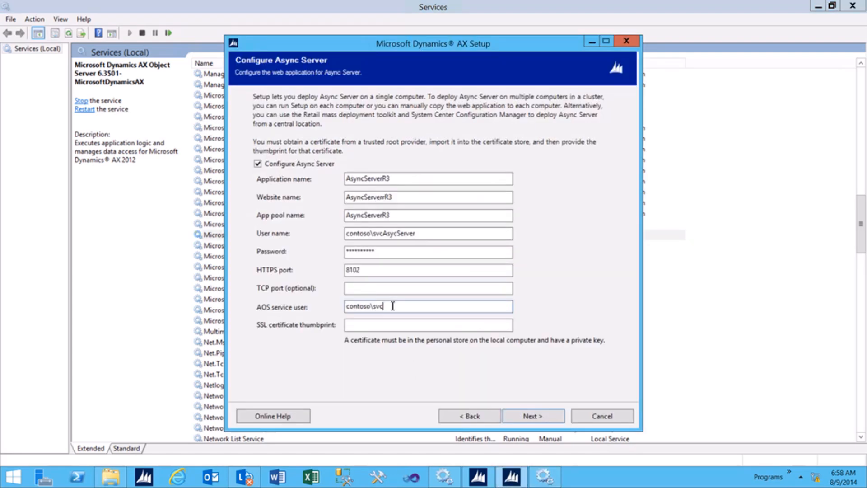
pyautogui.moveTo(393, 306); pyautogui.dragTo(333, 306)
pyautogui.write('contoso\\admin')
pyautogui.click(367, 326)
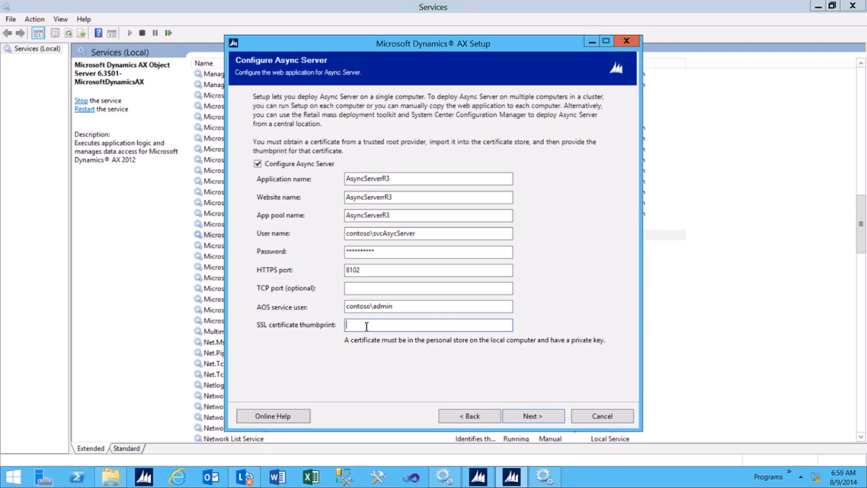
# Switch to IIS Manager and open the Server Certificates of the AX2012R2A server
pyautogui.press('super')
pyautogui.write('inetmgr')
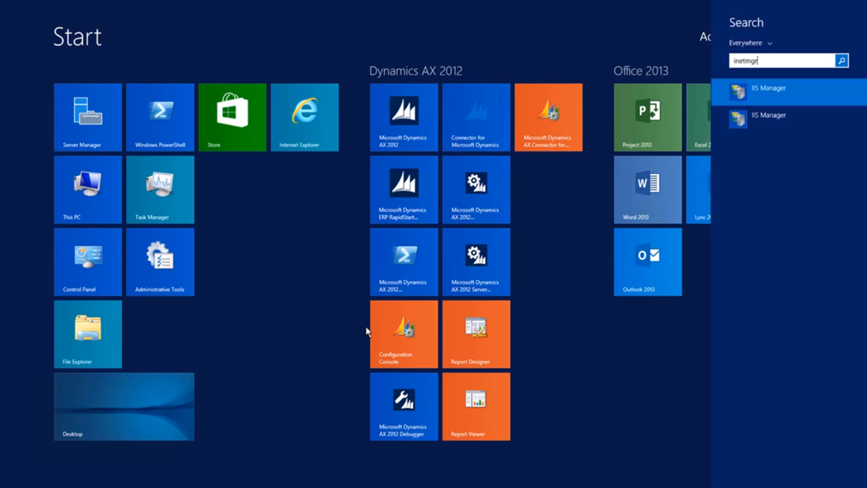
pyautogui.press('Return')
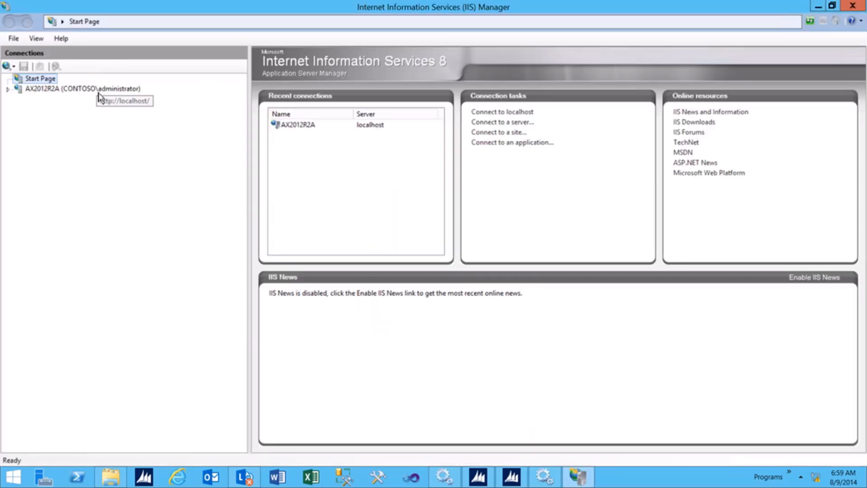
pyautogui.click(99, 92)
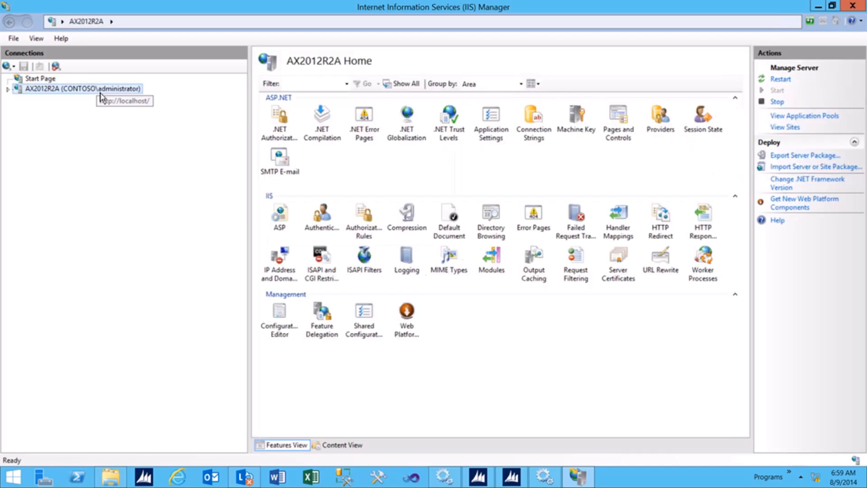
pyautogui.click(624, 277)
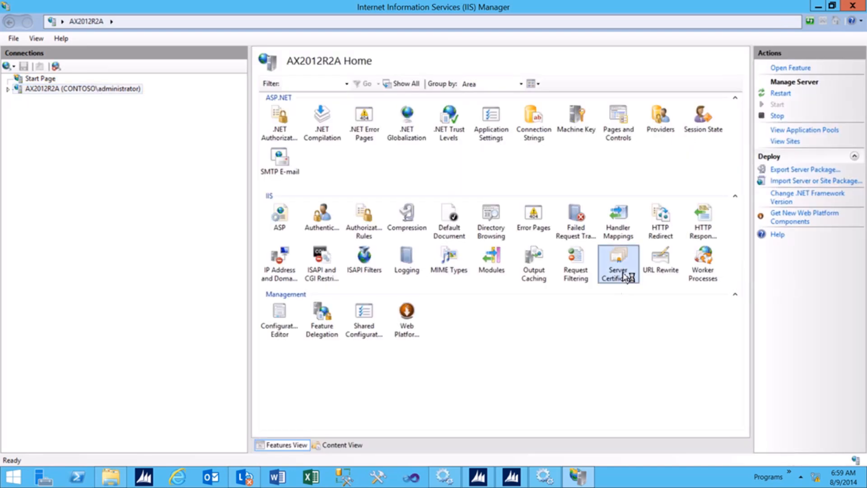
pyautogui.doubleClick(625, 276)
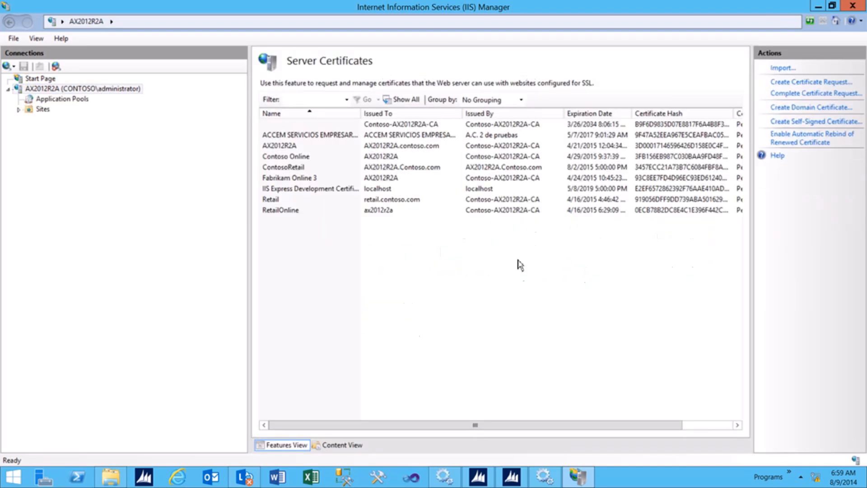
# Open the details of the ContosoRetail server certificate and copy its full thumbprint value
pyautogui.click(277, 170)
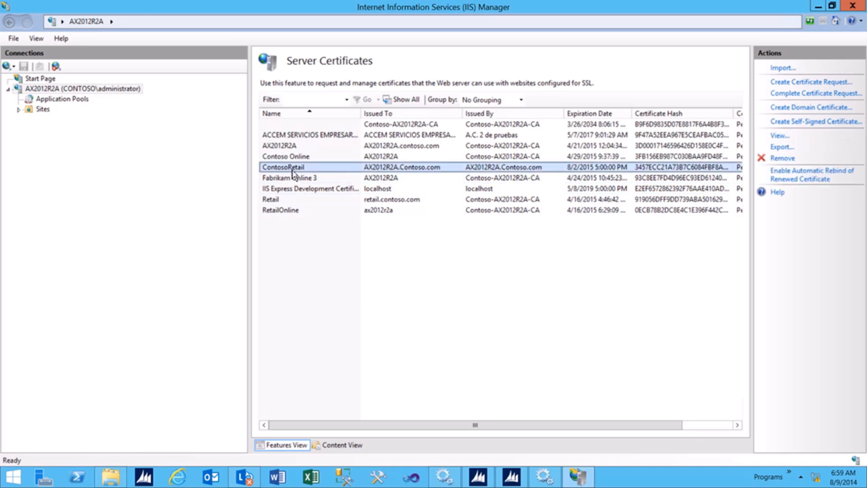
pyautogui.doubleClick(292, 173)
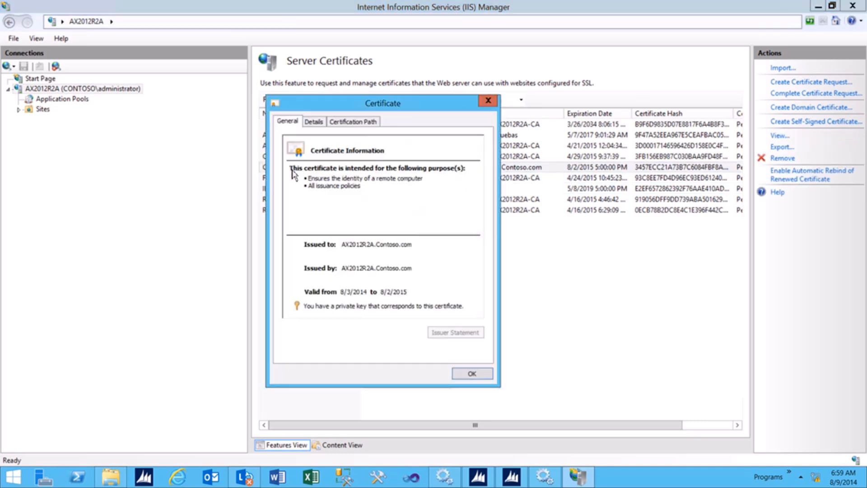
pyautogui.click(320, 127)
pyautogui.click(319, 209)
pyautogui.scroll(-2, 320, 212)
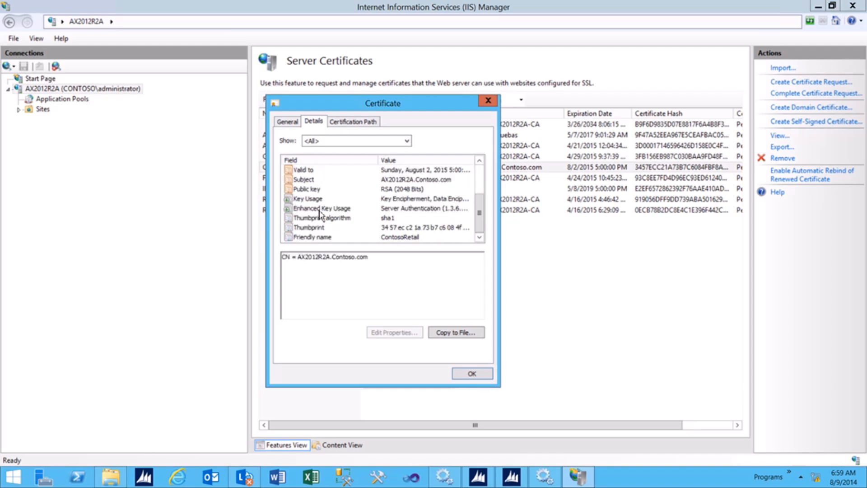
pyautogui.click(319, 228)
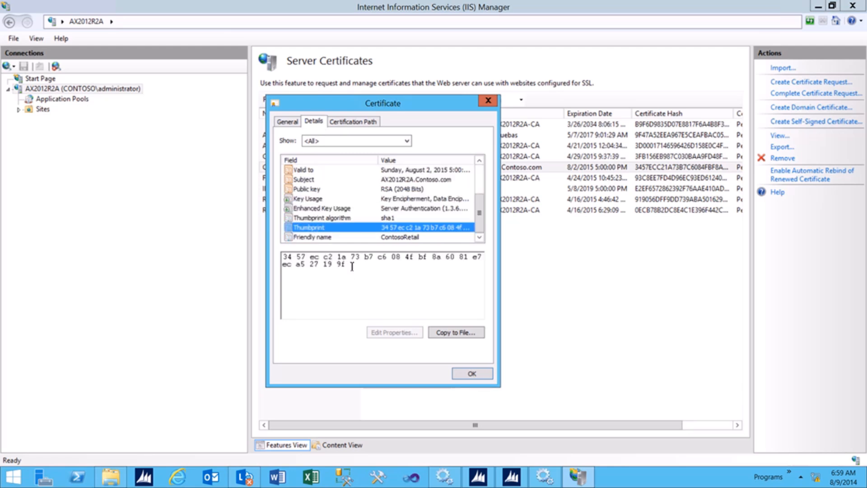
pyautogui.moveTo(348, 266); pyautogui.dragTo(284, 257)
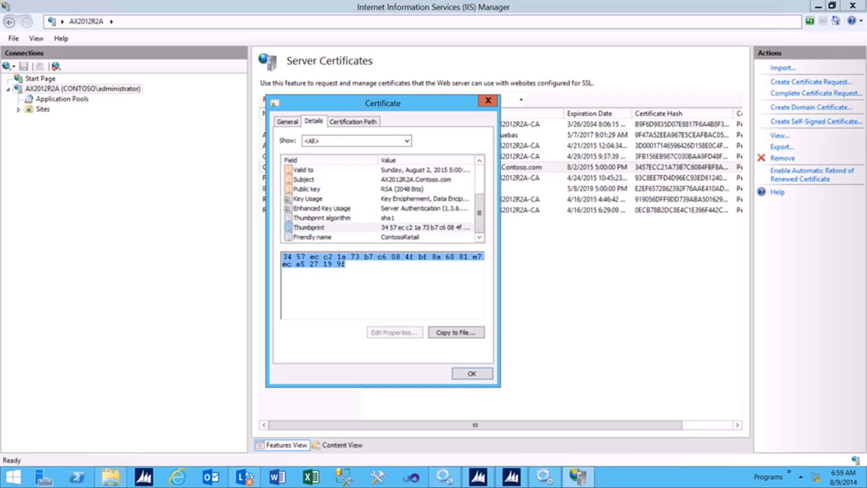
# Switch to Dynamics AX Setup, set the SSL certificate thumbprint to 3457ecc21a73b7c6084fbf8a6081e7eca527199f, retyping its leading 34, and continue
pyautogui.click(514, 482)
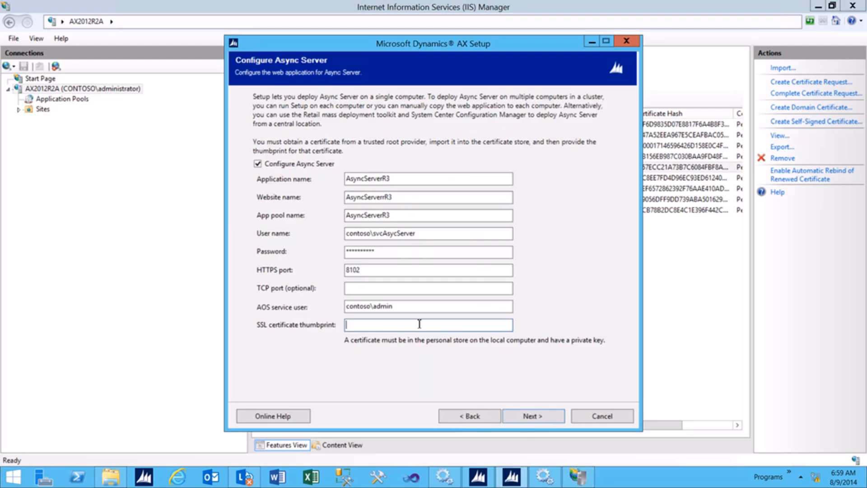
pyautogui.write('3457ecc21a73b7c6084fbf8a6081e7eca527199f')
pyautogui.press('Home')
pyautogui.press('Right')
pyautogui.press('Right')
pyautogui.press('Right')
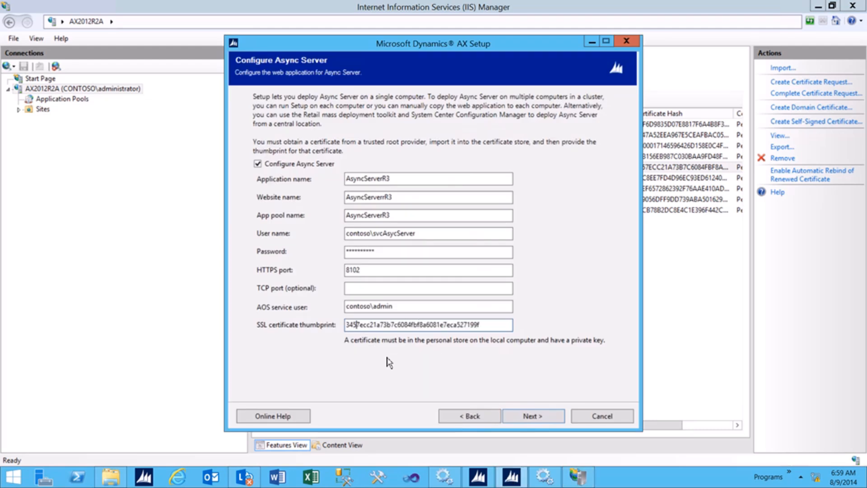
pyautogui.press('BackSpace')
pyautogui.press('BackSpace')
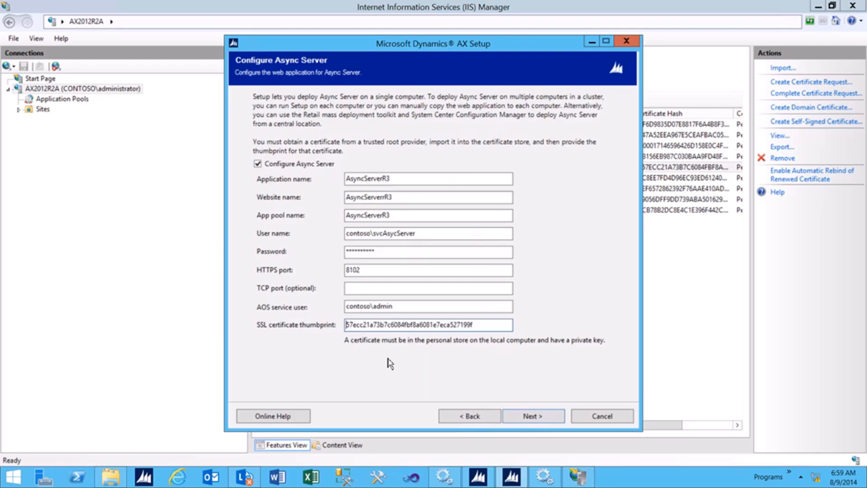
pyautogui.write('34')
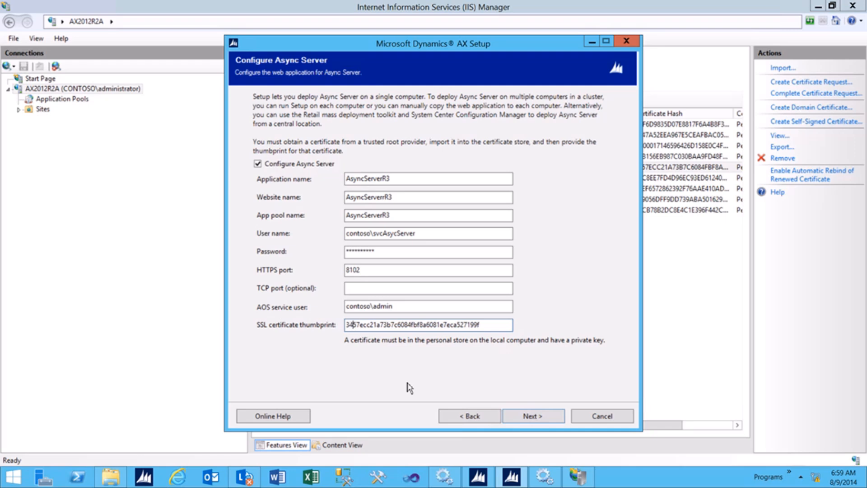
pyautogui.click(545, 419)
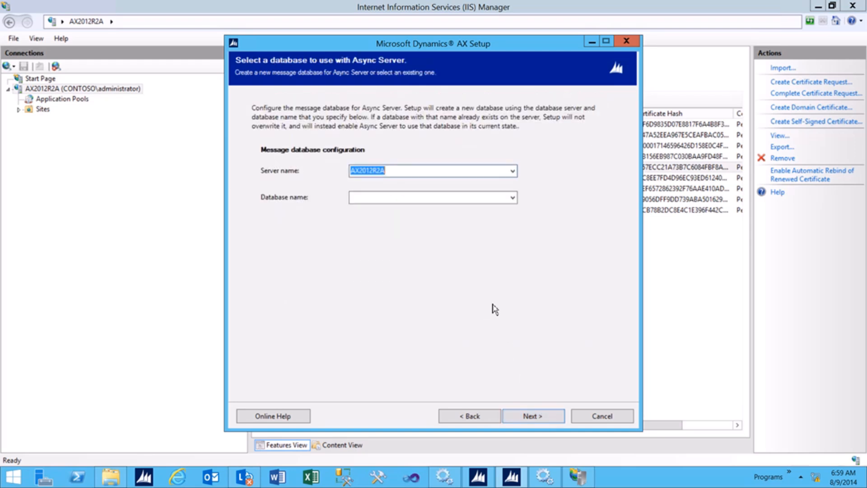
# Set the Async Server message database name to MessageDatabase on server AX2012R2A and continue to prerequisite validation
pyautogui.click(391, 171)
pyautogui.click(381, 197)
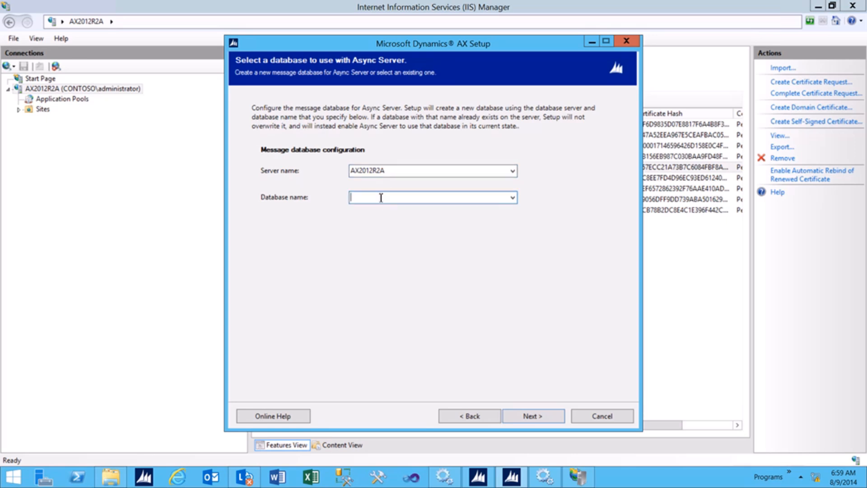
pyautogui.write('MessageDatabase')
pyautogui.click(526, 417)
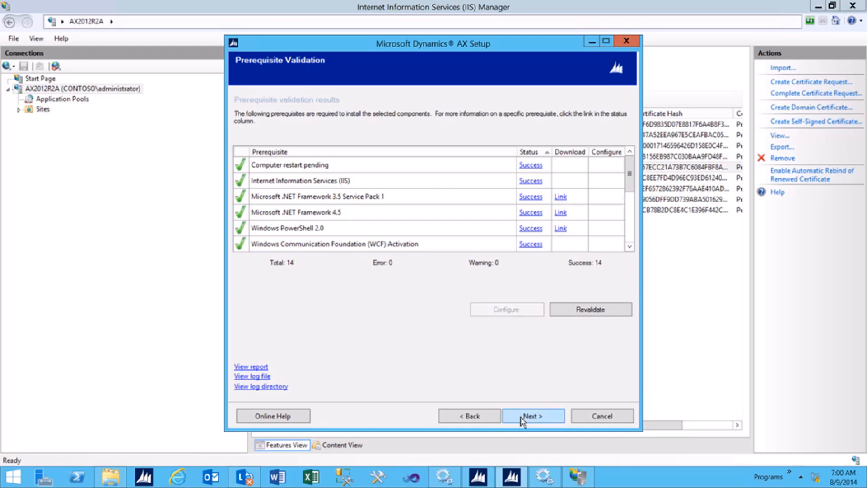
# Install the Async Server component and finish Setup without opening the summary report
pyautogui.click(522, 421)
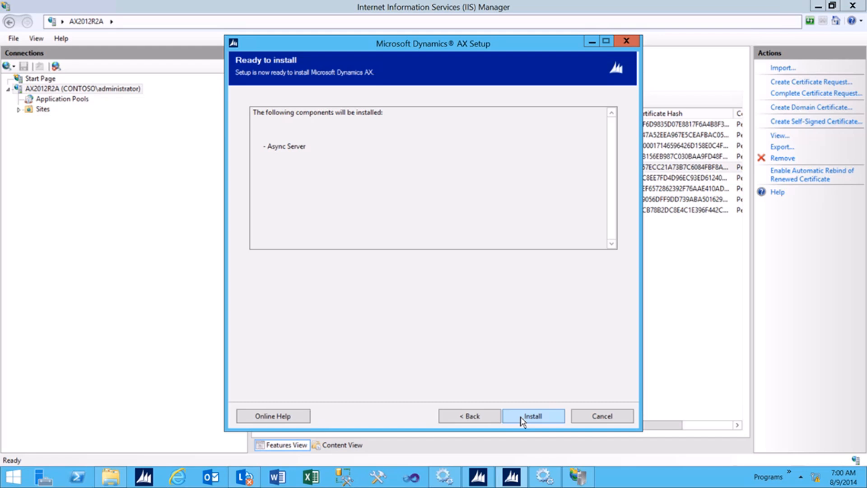
pyautogui.click(521, 418)
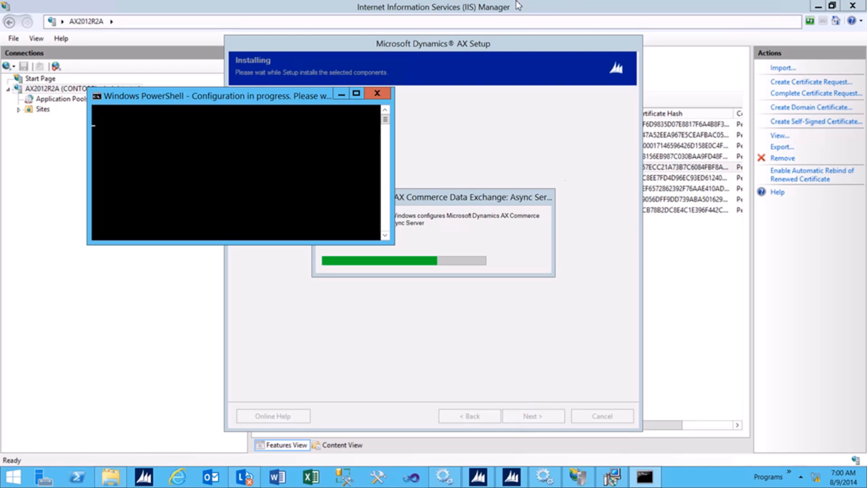
pyautogui.moveTo(516, 8)
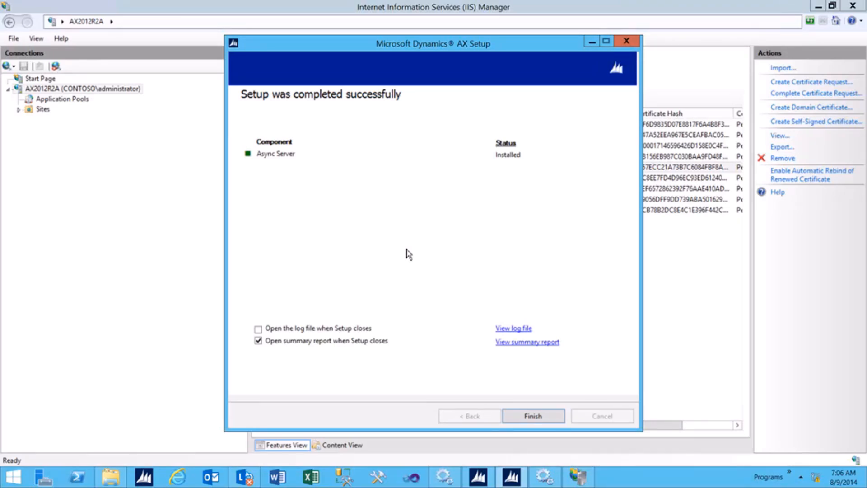
pyautogui.click(259, 341)
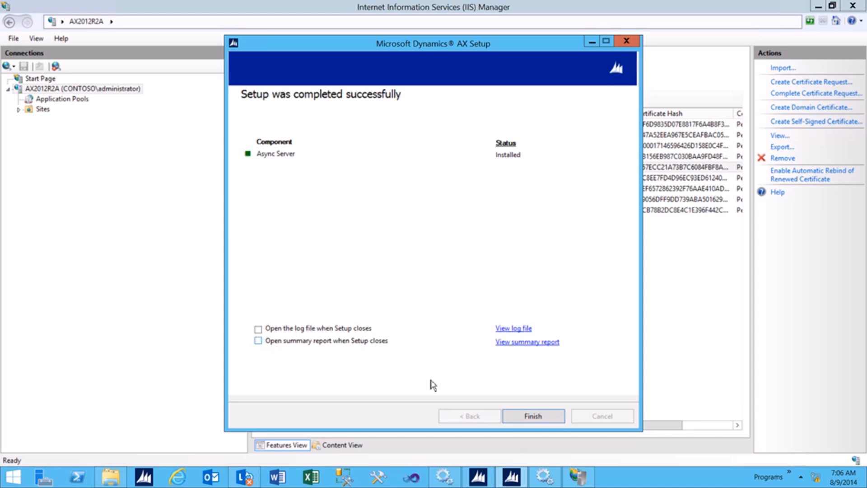
pyautogui.click(533, 417)
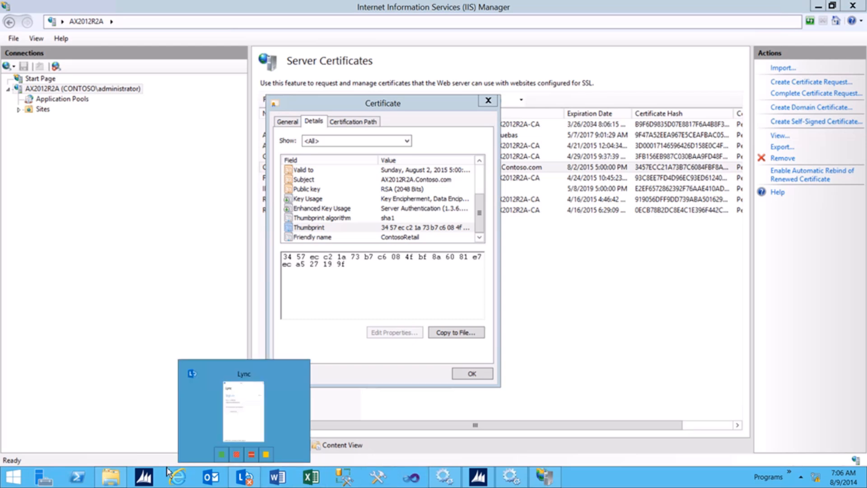
# Switch to the Dynamics AX client and sync all metadata to the HQ message database from the Retail scheduler parameters, closing the form
pyautogui.click(149, 478)
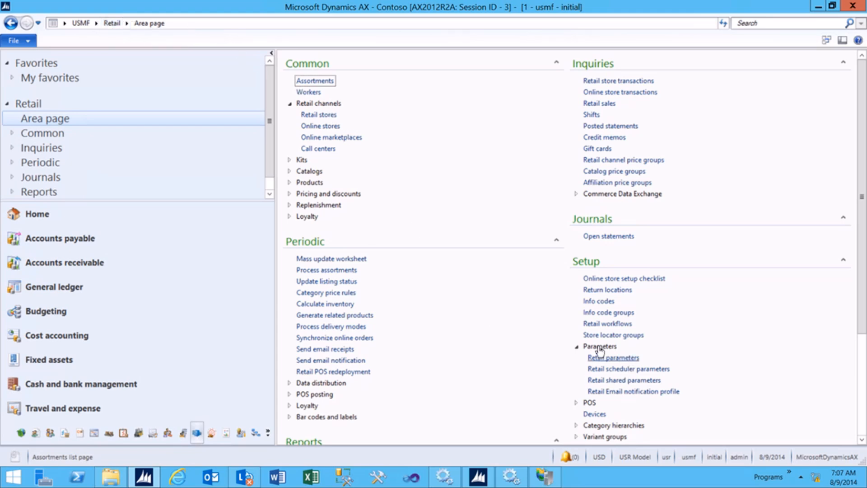
pyautogui.click(602, 369)
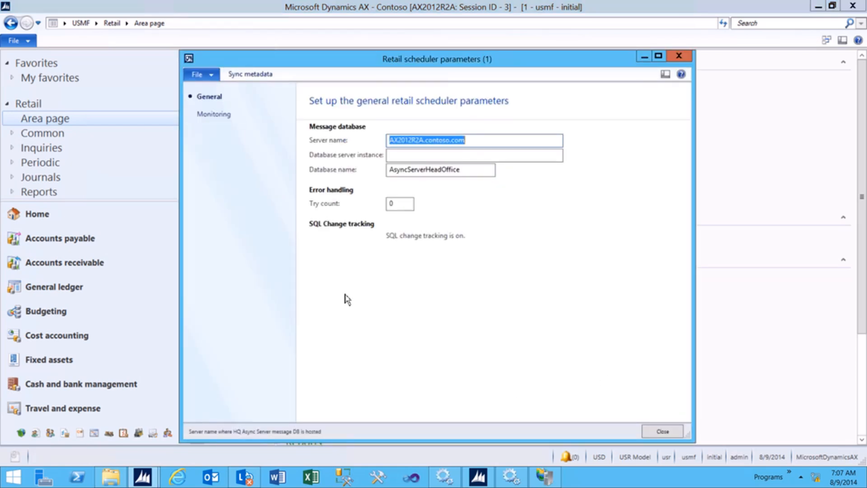
pyautogui.click(258, 80)
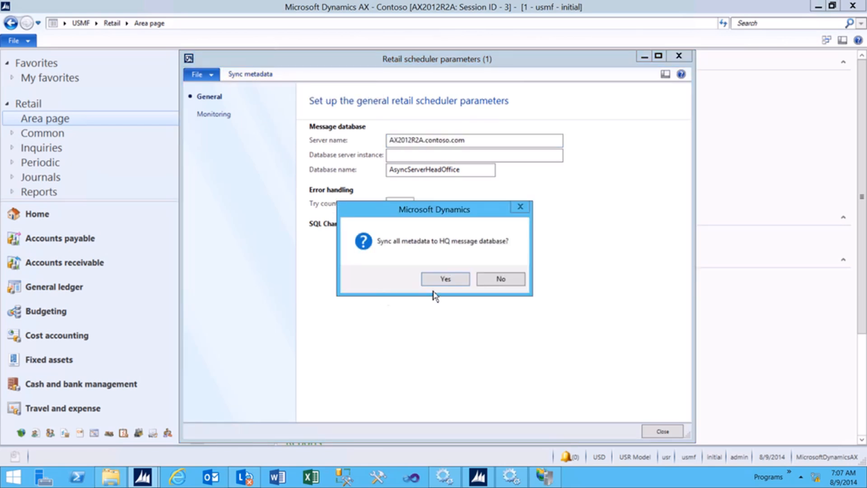
pyautogui.click(444, 279)
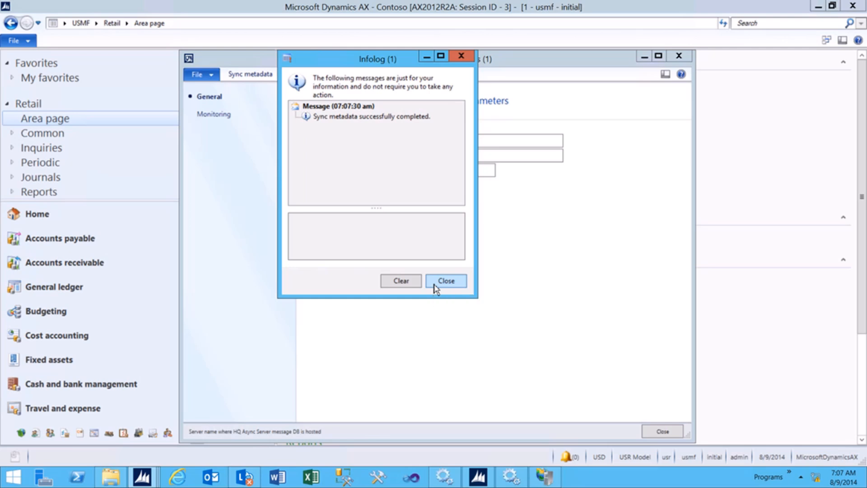
pyautogui.click(435, 286)
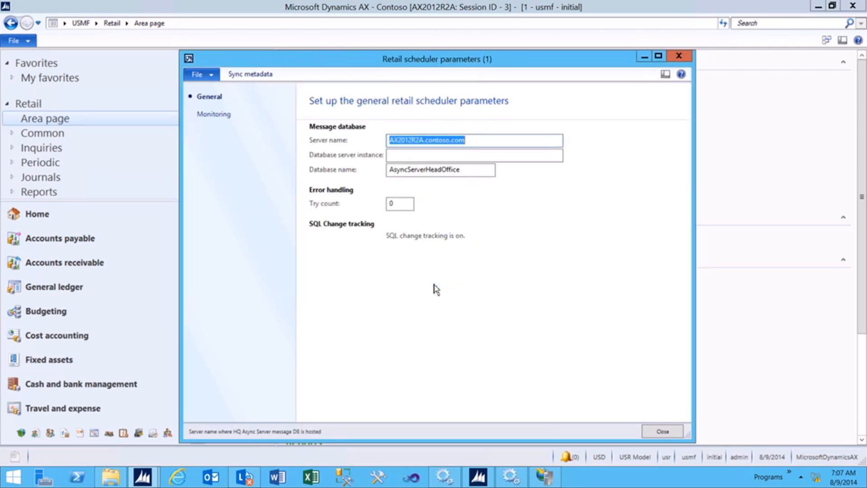
pyautogui.click(662, 432)
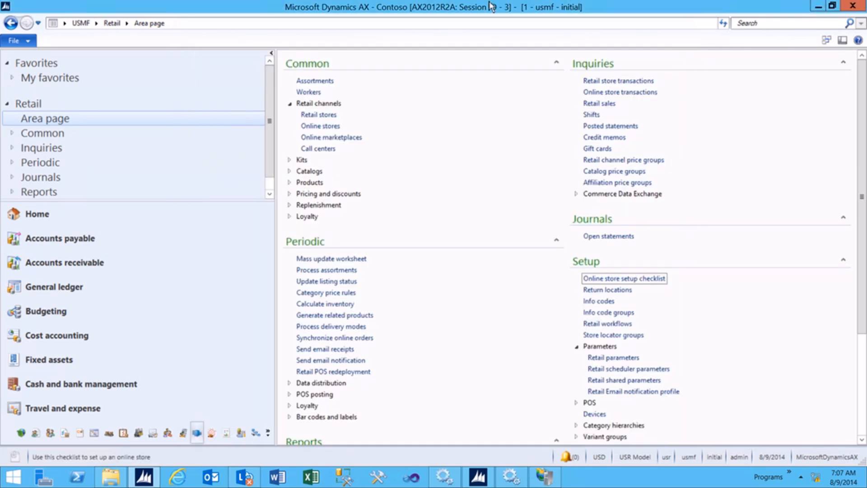